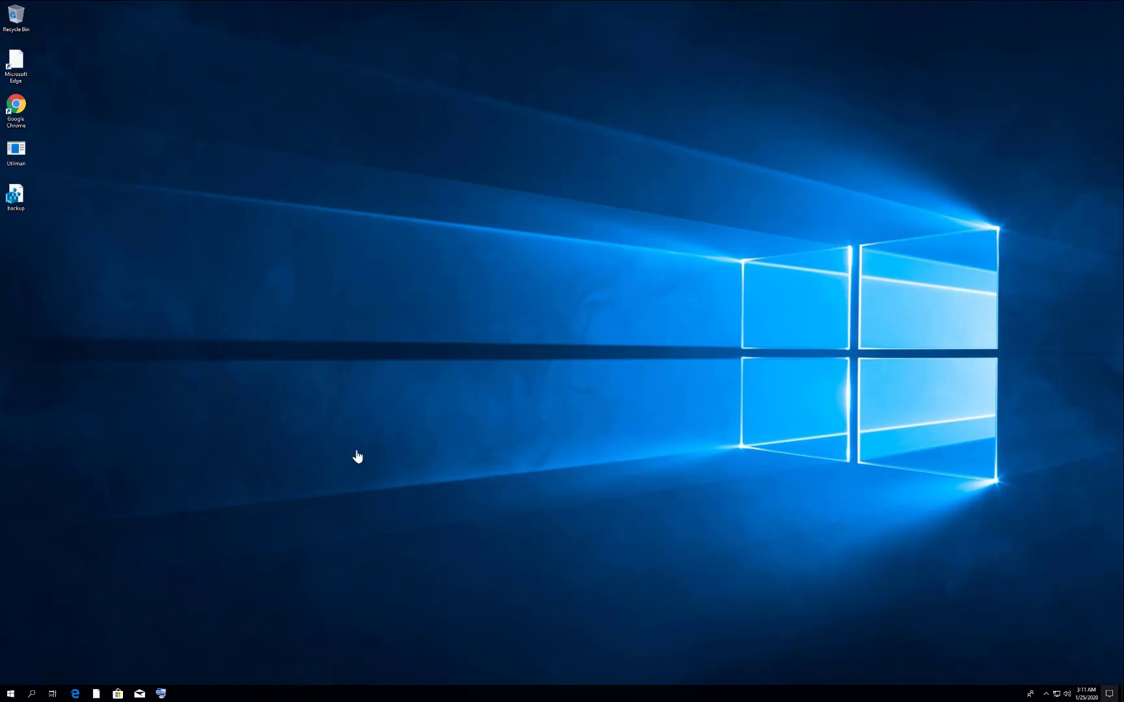
Search from Start for "windows memory diagnostic" so it appears as best match
click(10, 694)
text(windows)
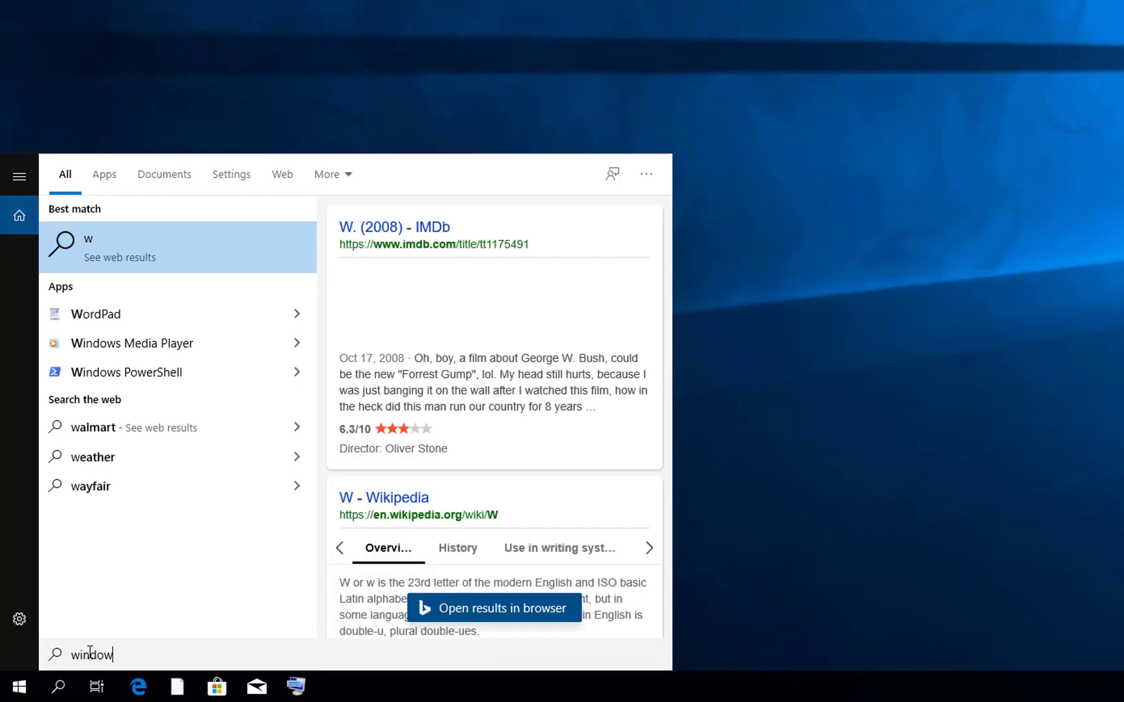
text( me)
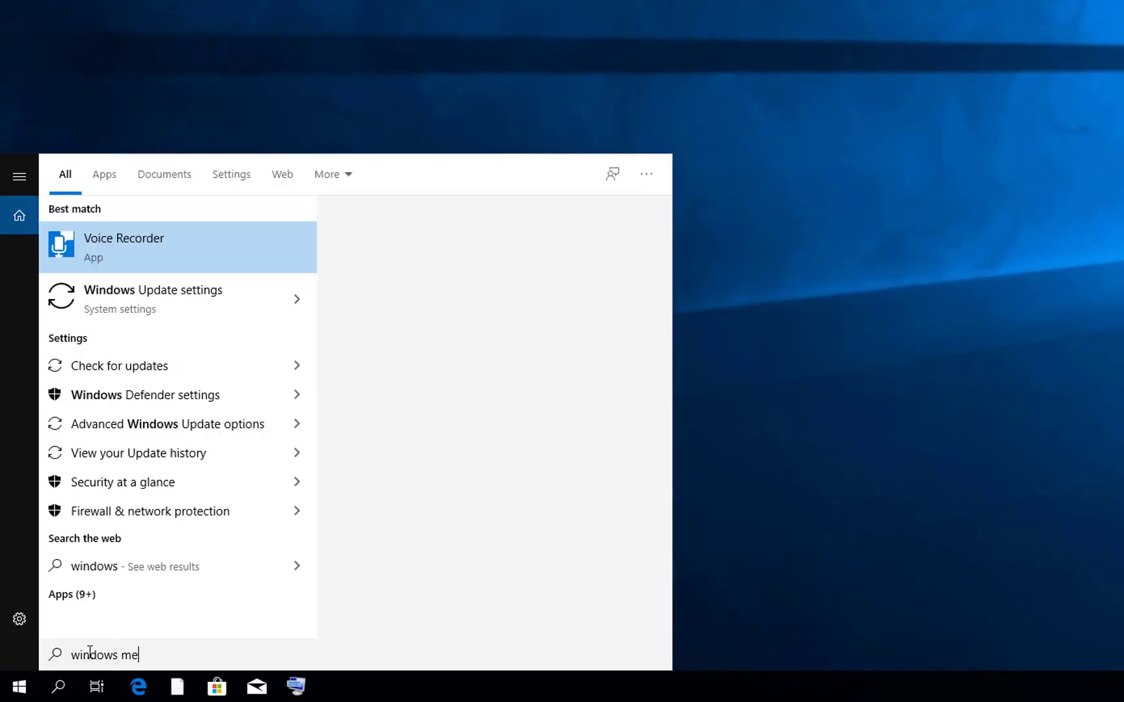
text(mor)
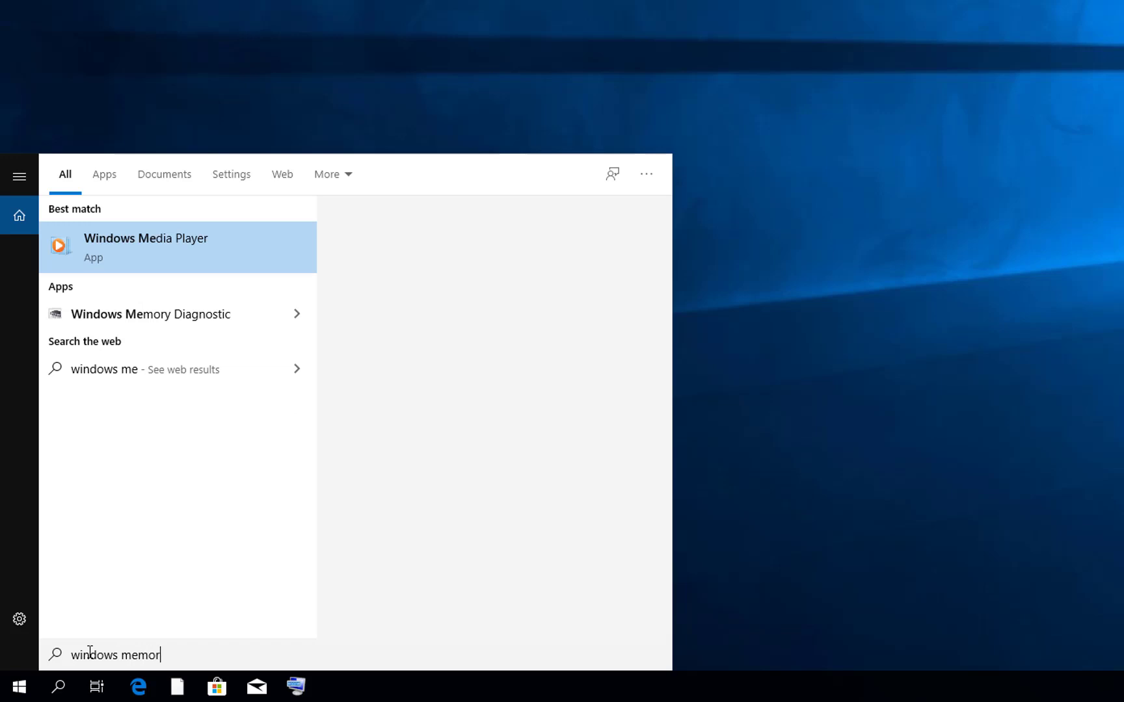
text(y d)
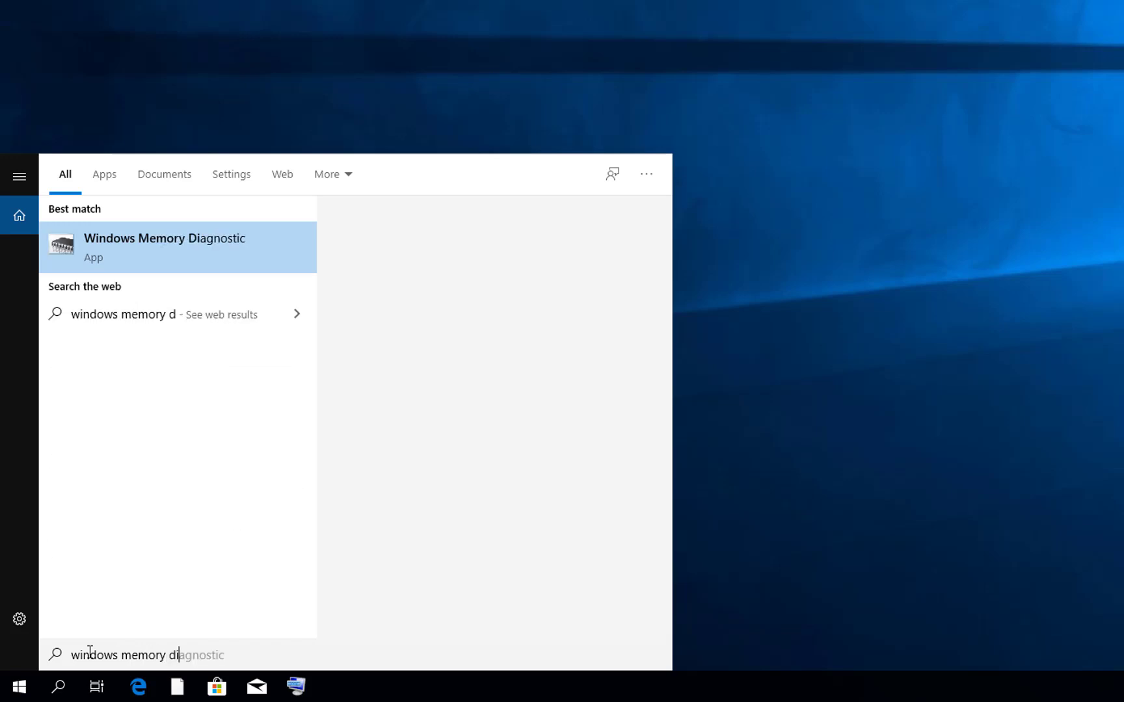
text(i)
Launch Windows Memory Diagnostic and choose "Restart now and check for problems"
click(245, 239)
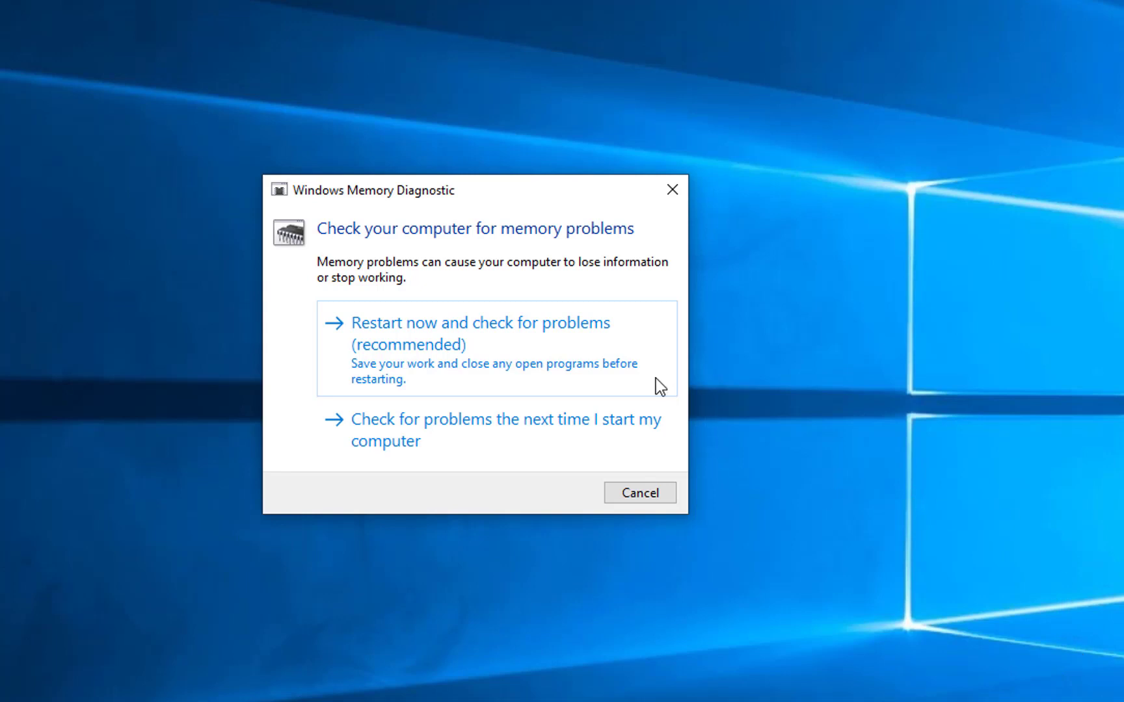
click(470, 345)
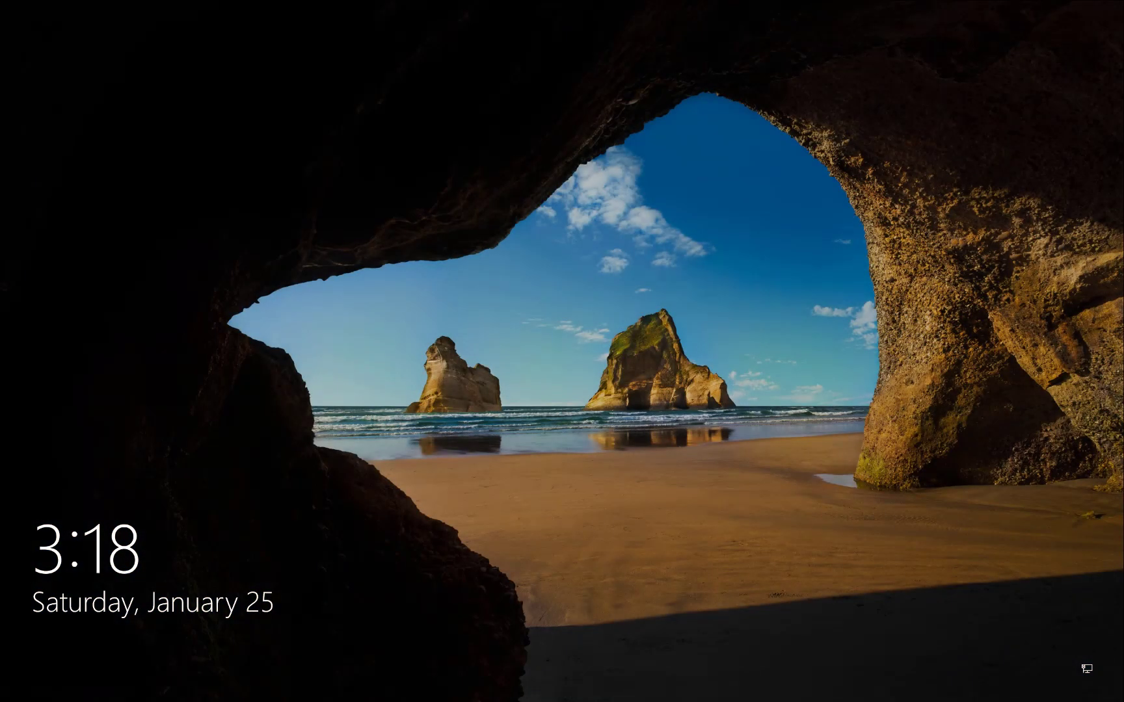
Sign in to the Admin account from the lock screen to reach the desktop
click(549, 334)
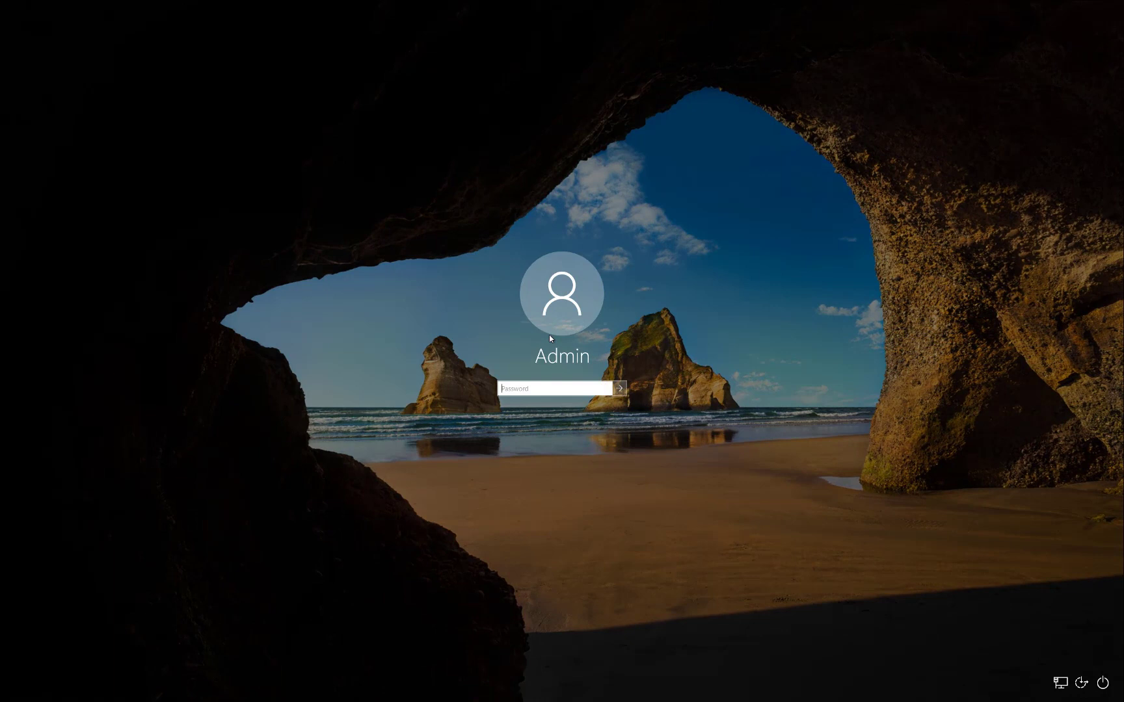
key(Return)
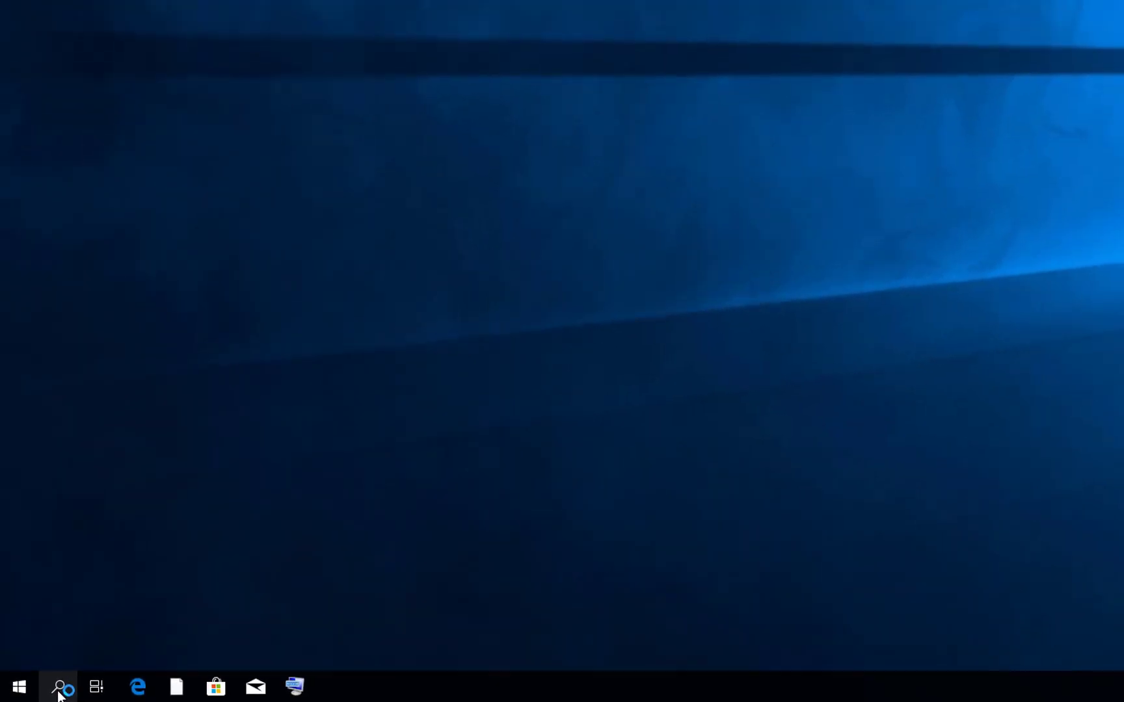
Search for cmd and run Command Prompt as administrator
click(60, 688)
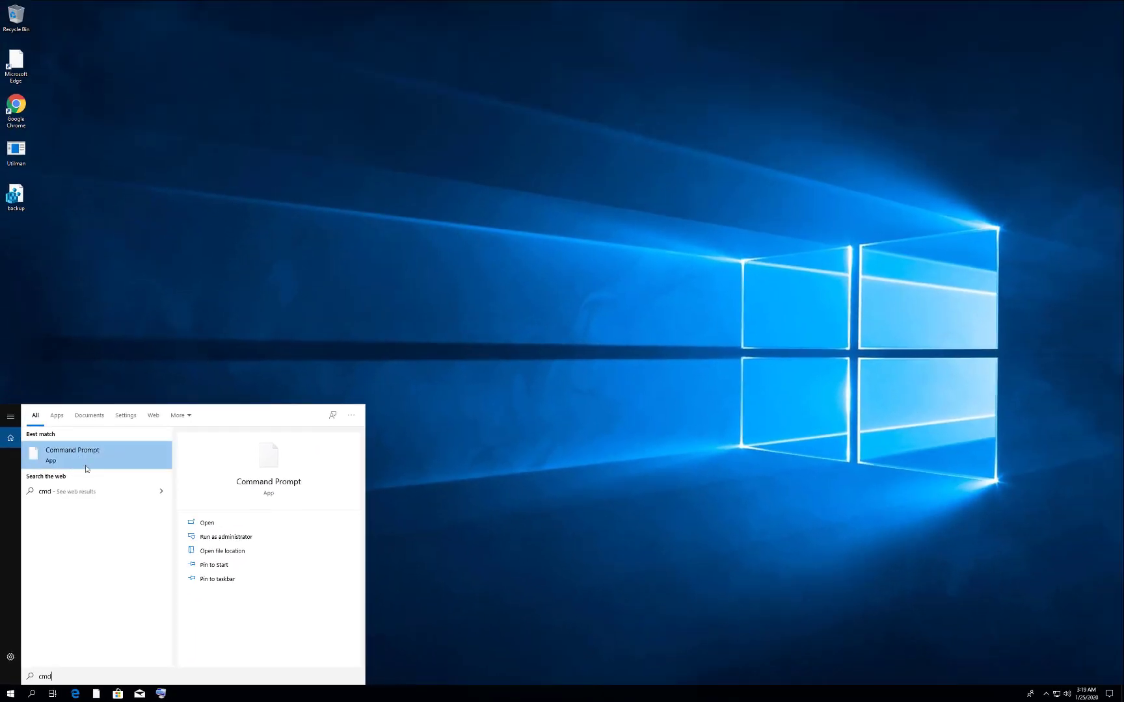
right_click(86, 469)
click(89, 467)
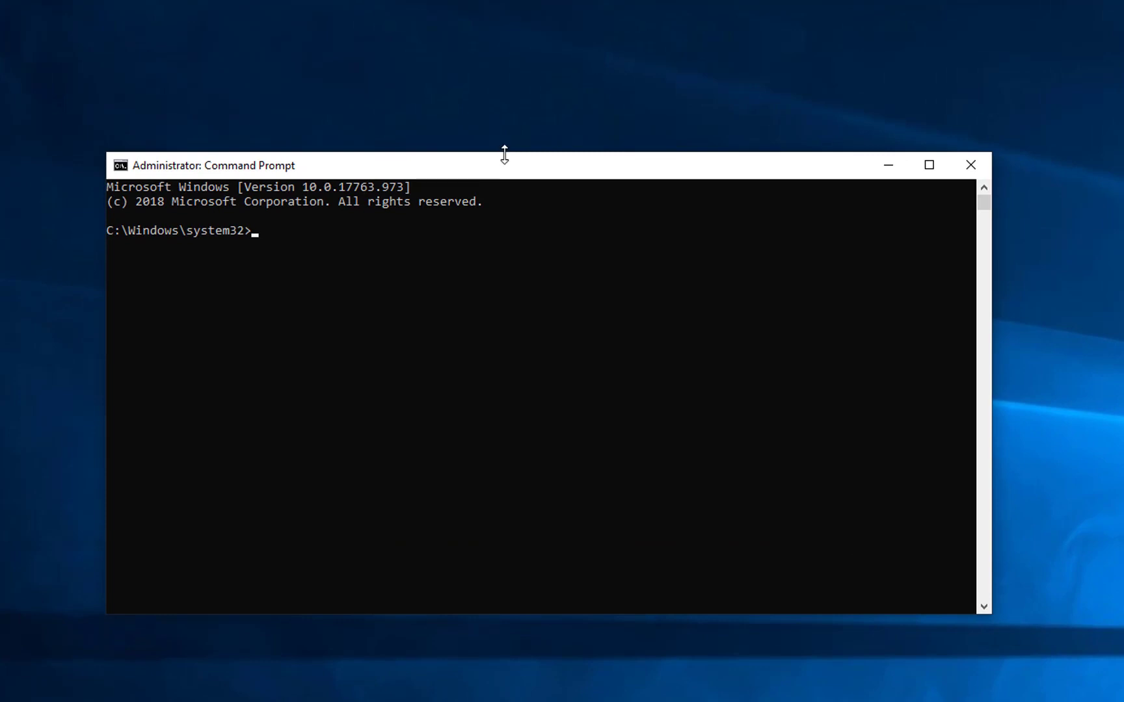
Run sfc /scannow and let verification reach 100%
click(317, 249)
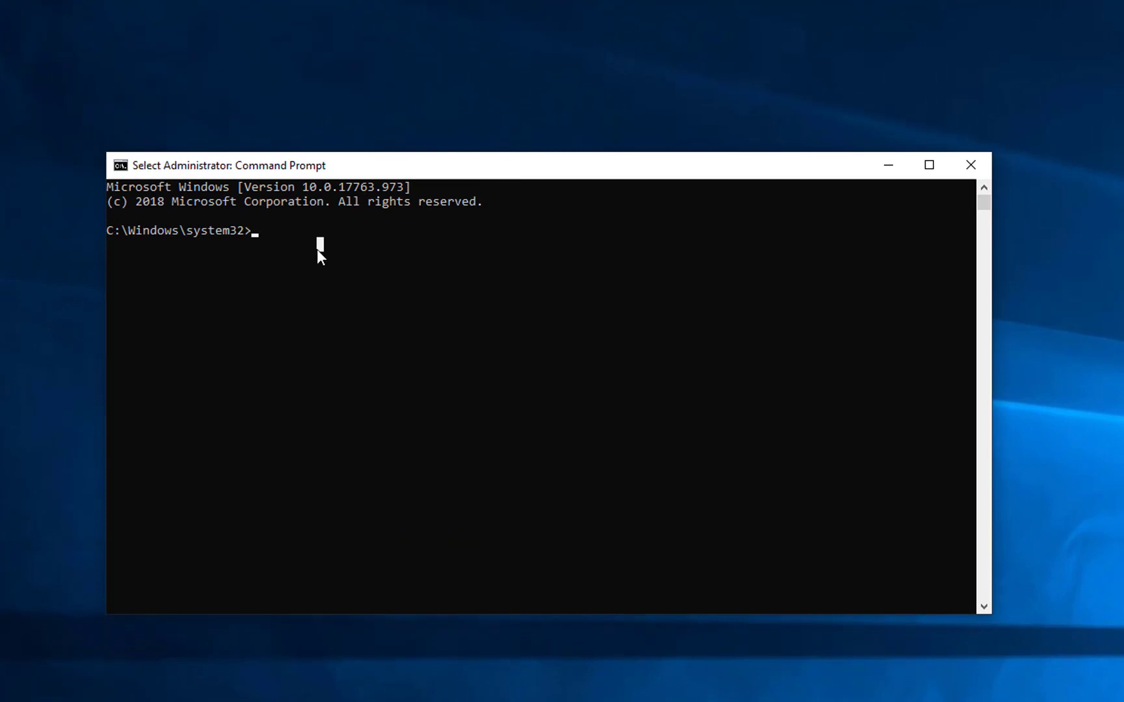
text(sf)
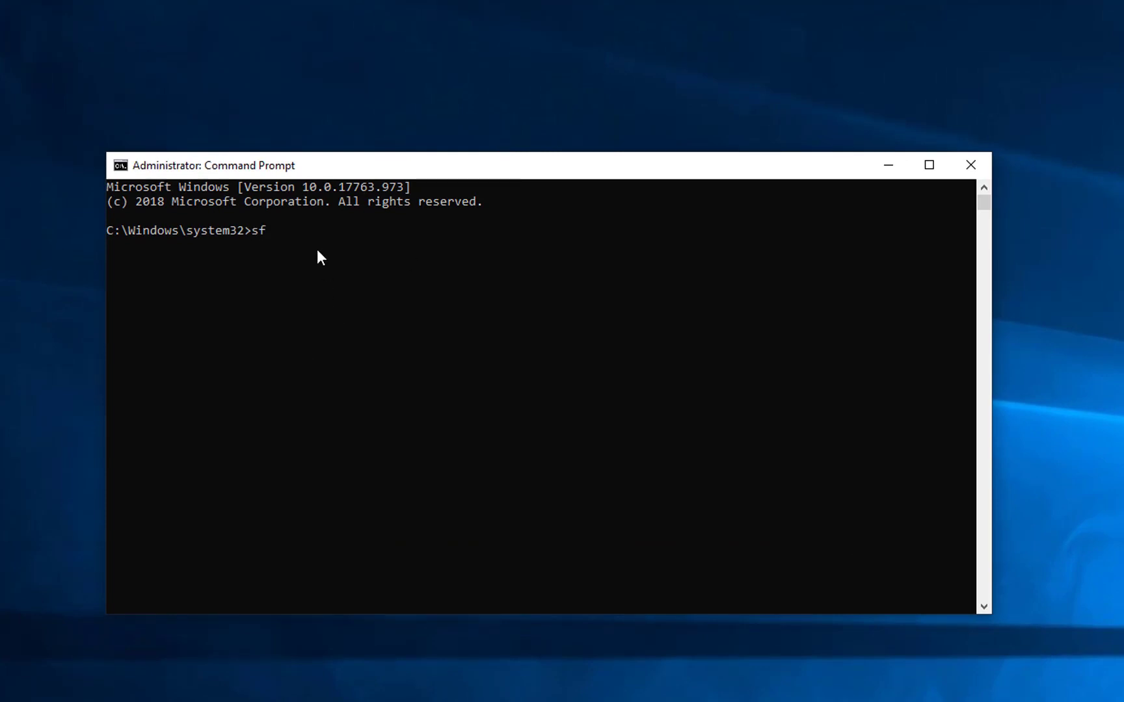
text(c /scannow)
key(Return)
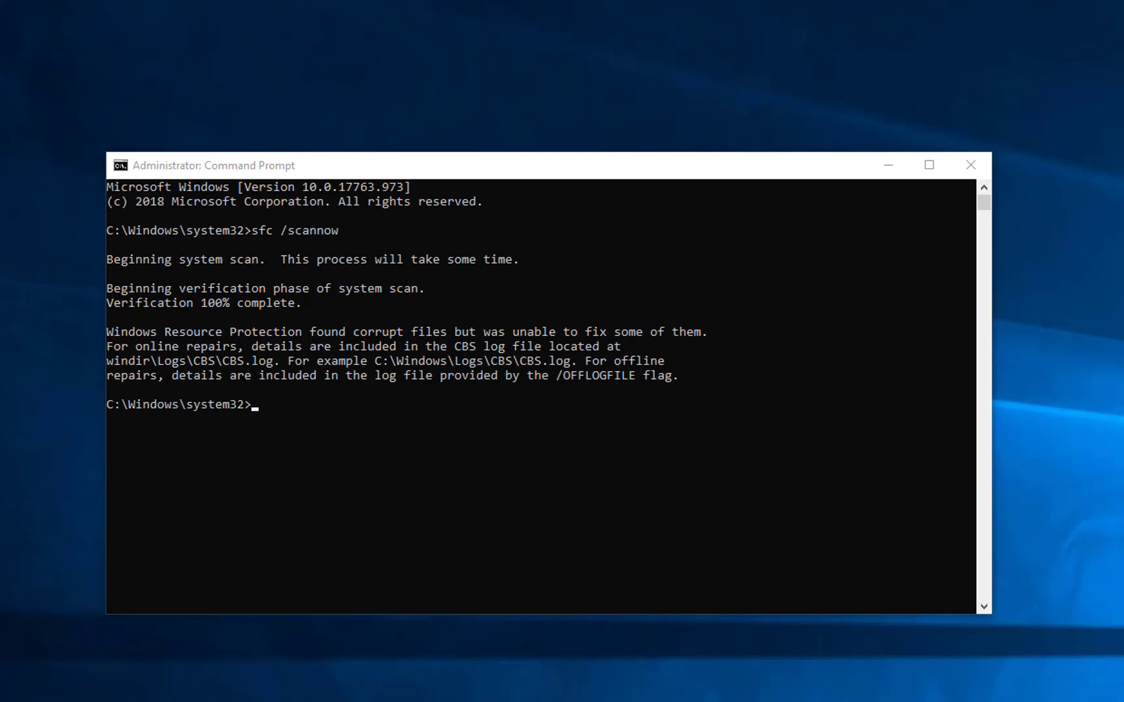
Run chkdsk /f /r and answer y to schedule it for the next restart
click(310, 427)
text(chkdsk /f /r)
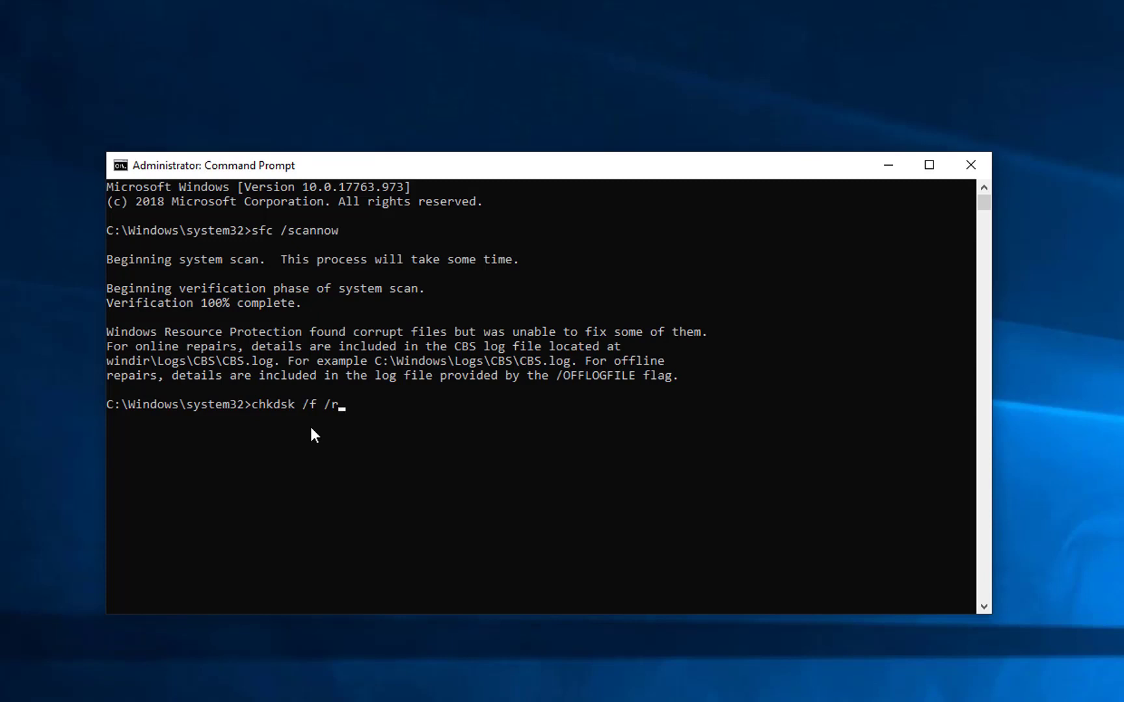
key(Return)
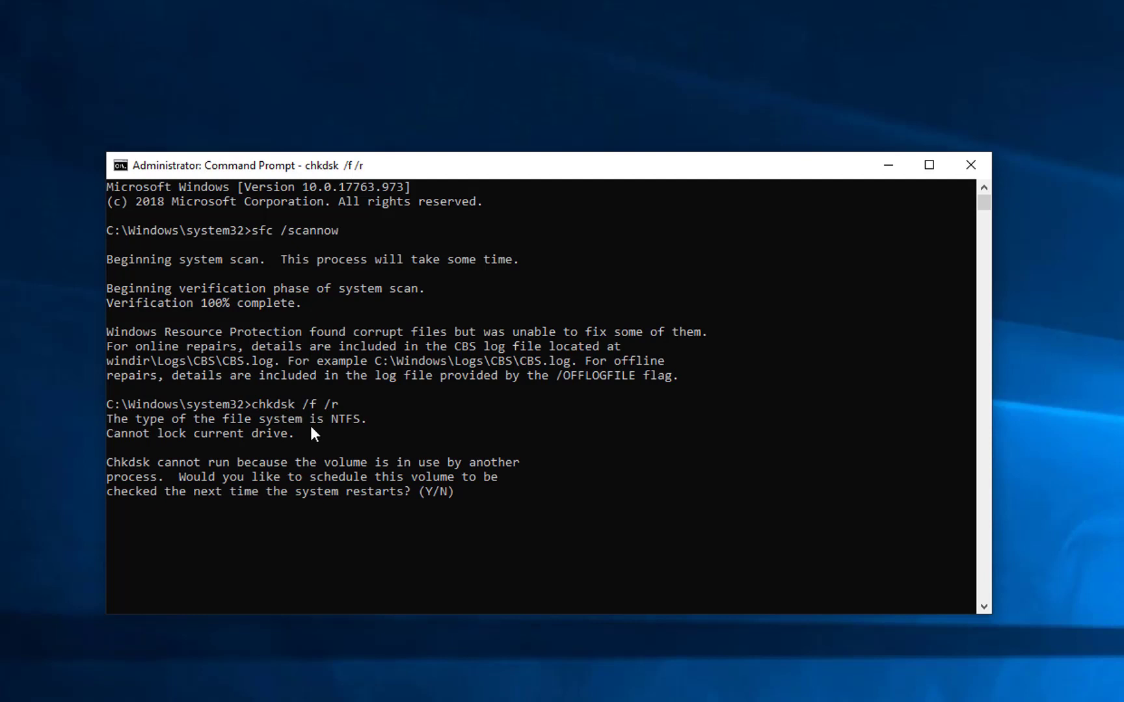
text(y)
key(Return)
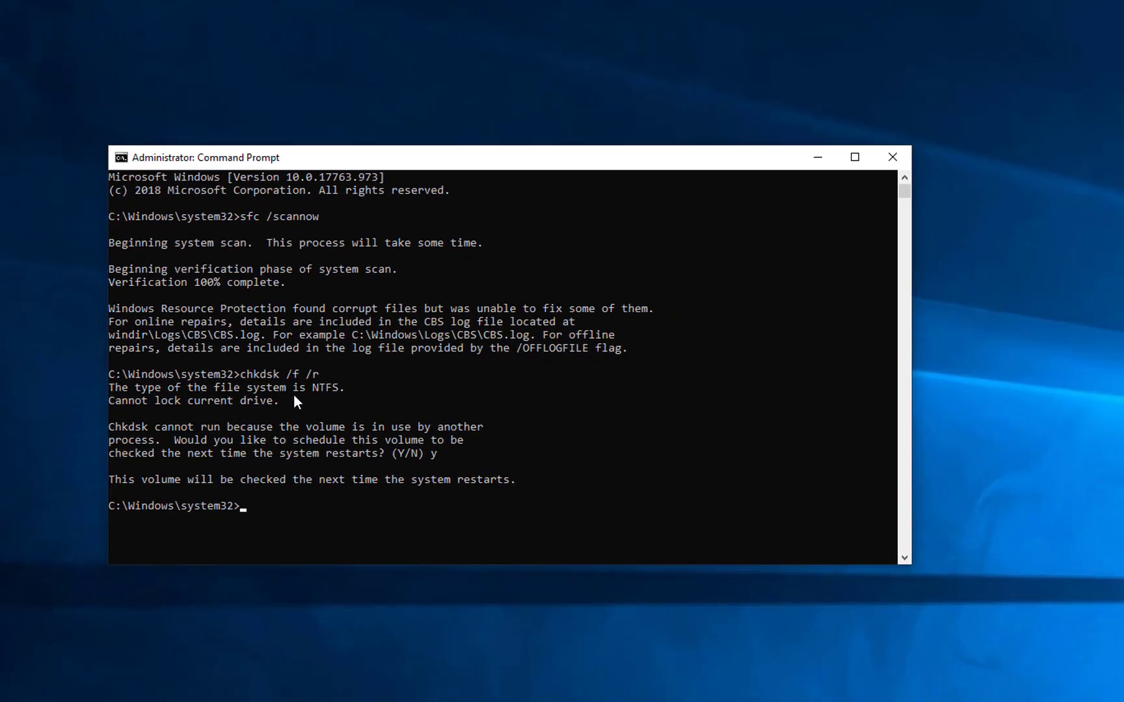
text(exit)
key(Return)
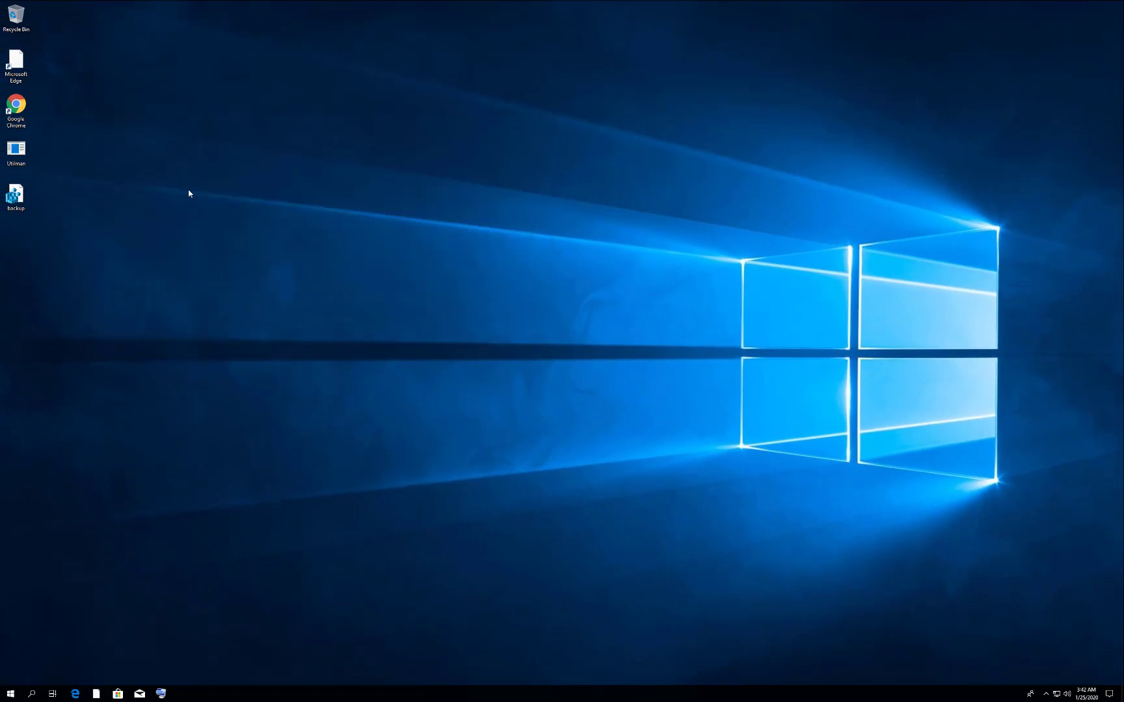